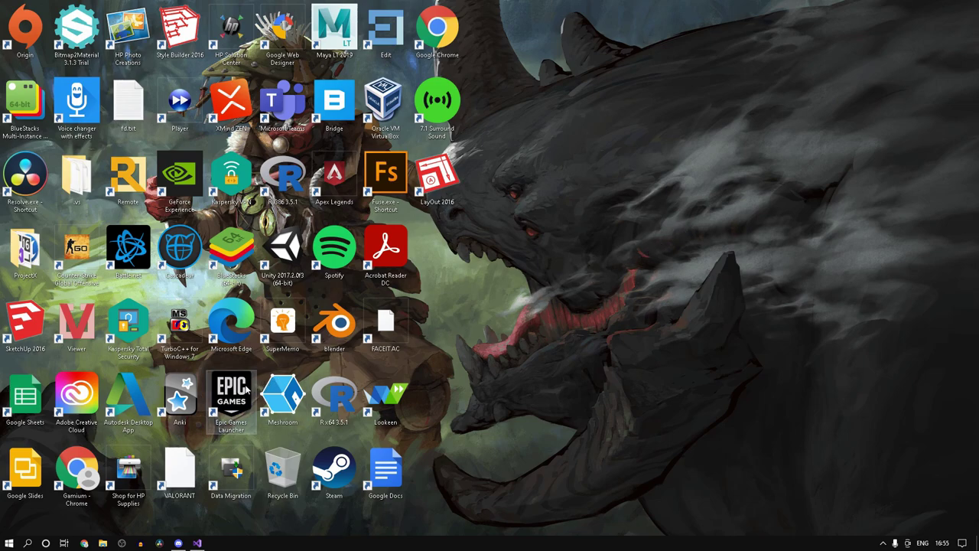
- Open the Epic Games Launcher and launch Unreal Engine from the installed engine versions in its library
double_click(245, 392)
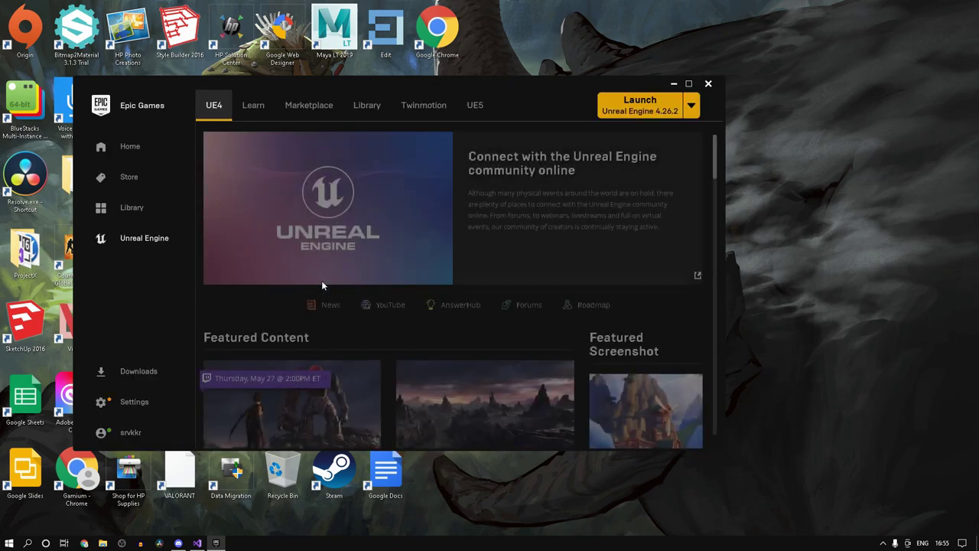
click(370, 107)
click(398, 211)
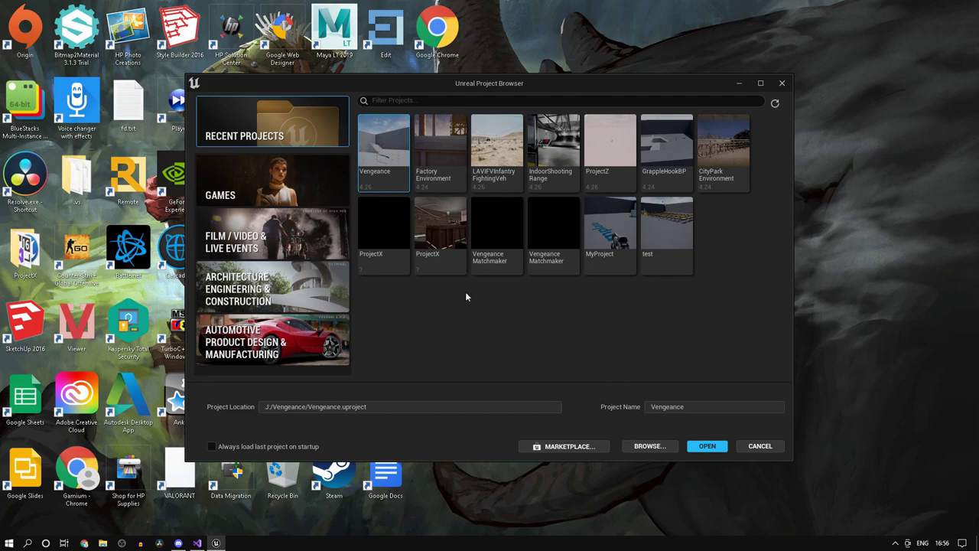
- Create a Blueprint game project named MyProject from the Third Person template with the default settings
click(315, 189)
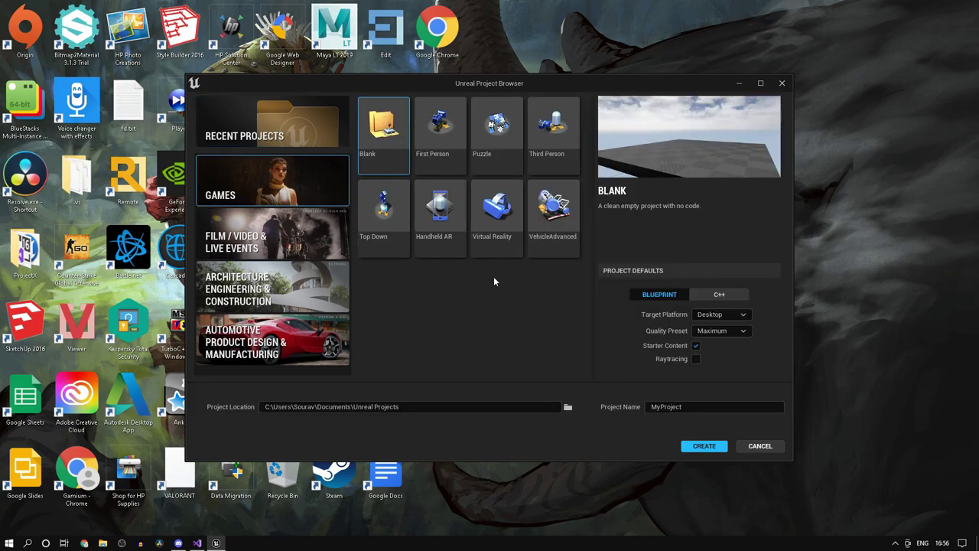
click(533, 162)
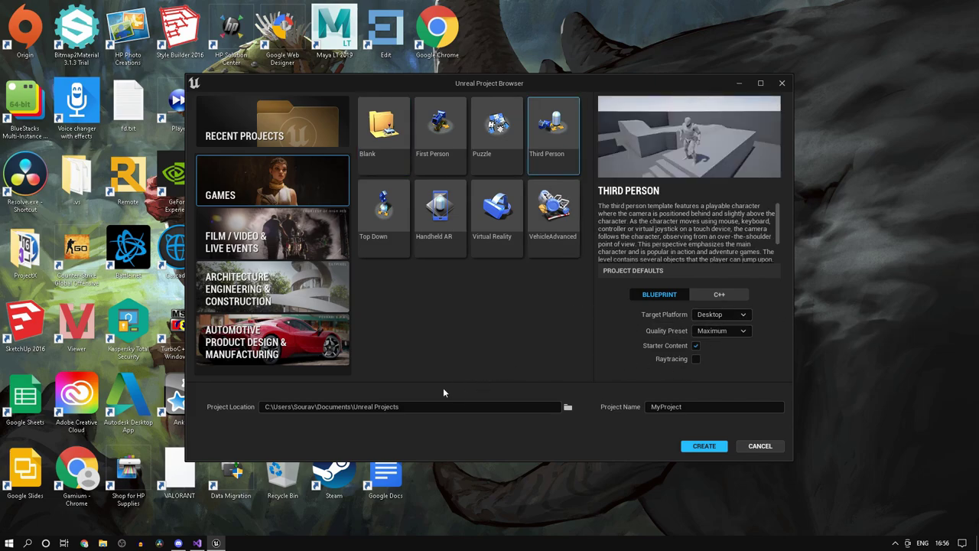
click(702, 446)
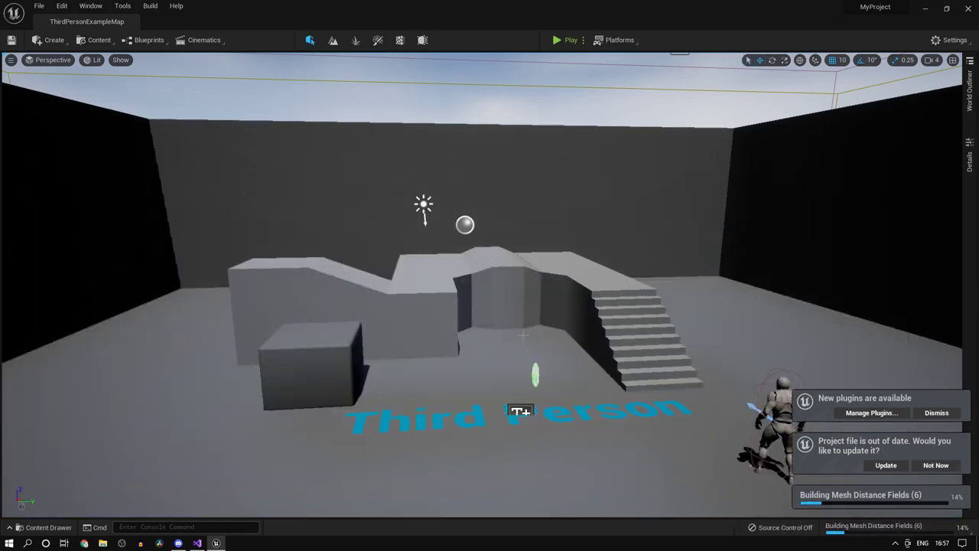
- Turn on the frame-rate display in the level viewport with the console command "stat fps"
mouse_move(479, 288)
right_down()
mouse_move(574, 318)
mouse_move(451, 283)
mouse_move(466, 295)
right_up()
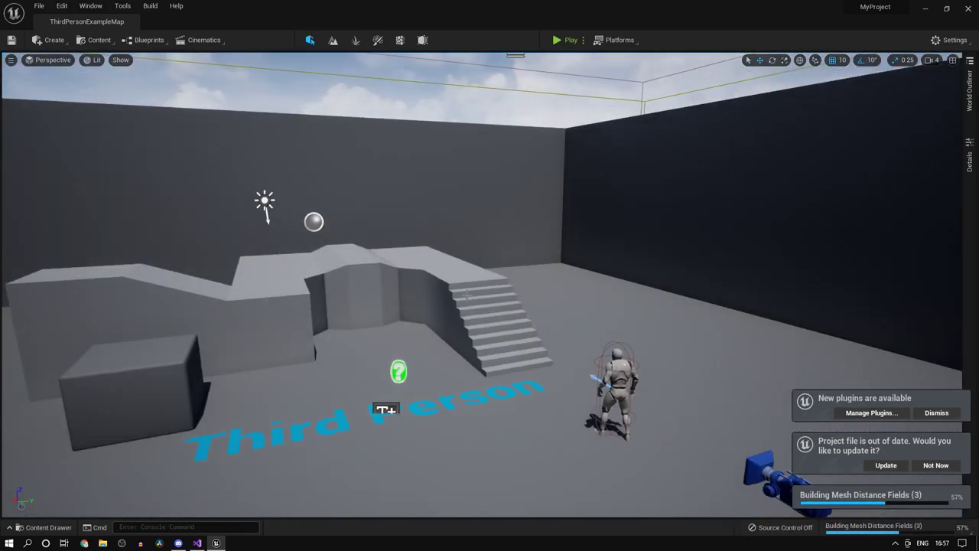
key(grave)
text(stat f)
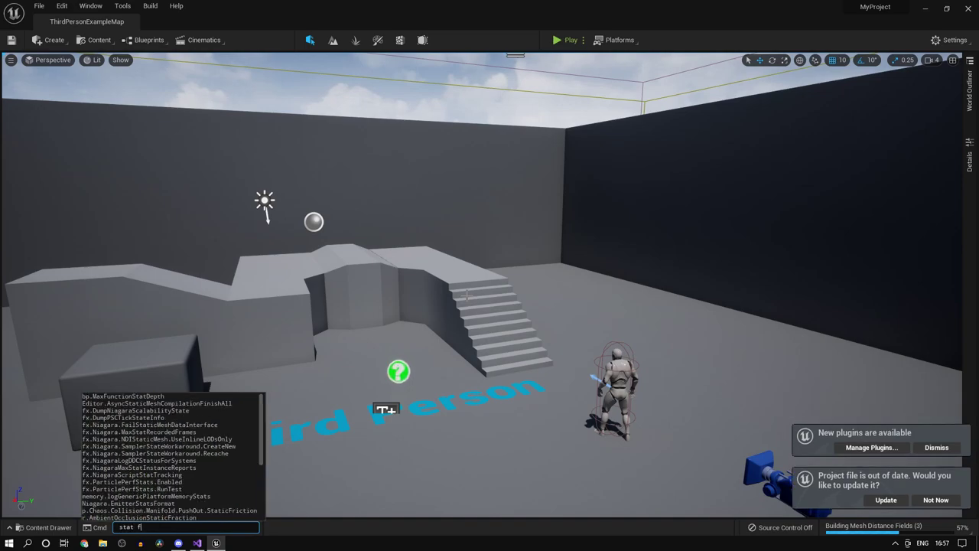
text(ps)
key(Return)
- Play-test the level by running and jumping the character over the stairs and platforms, and stop the session
right_drag(757, 216, 715, 176)
click(557, 39)
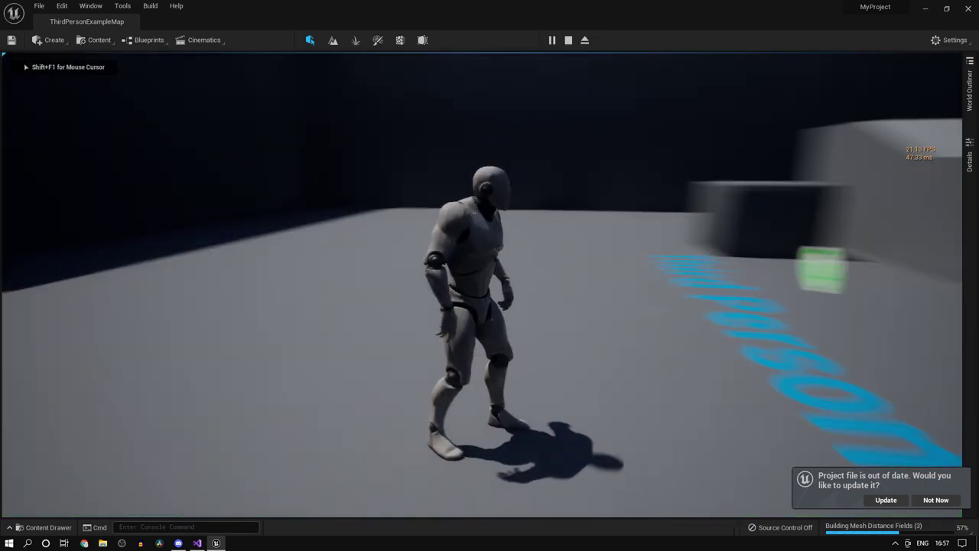
key(w)
key(space)
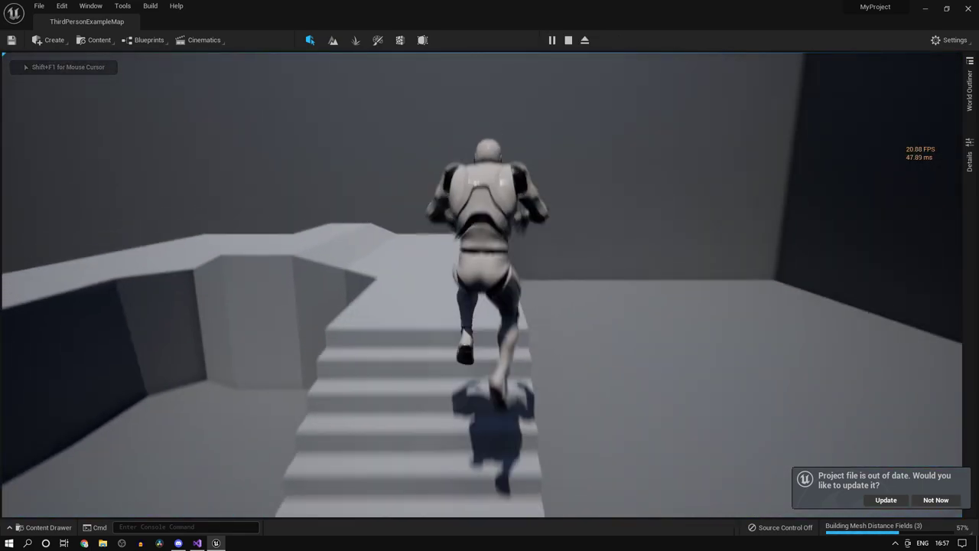
key(space)
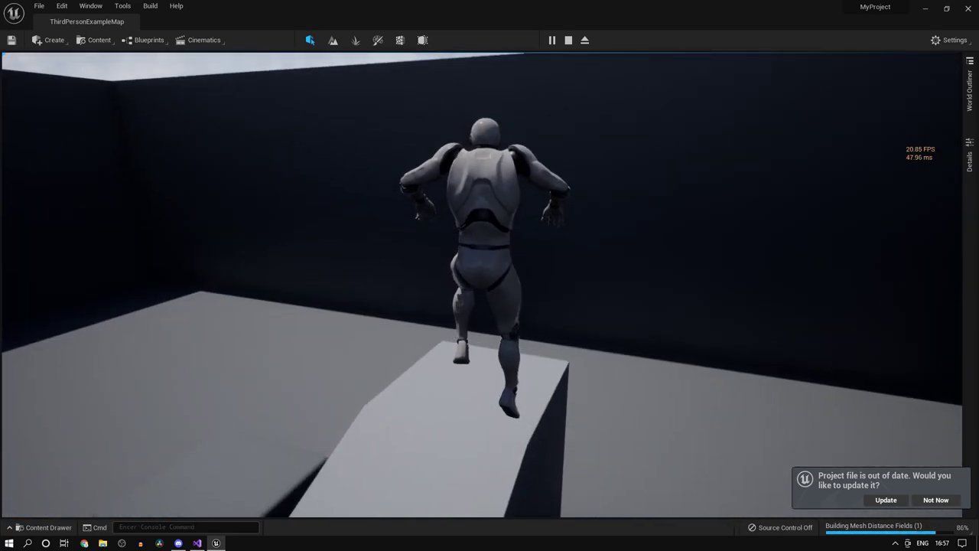
key(Escape)
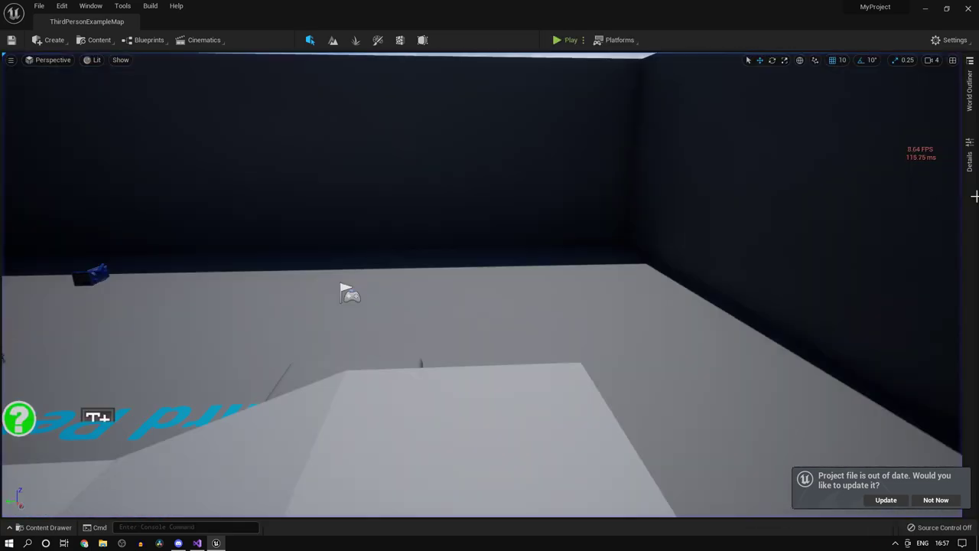
click(948, 41)
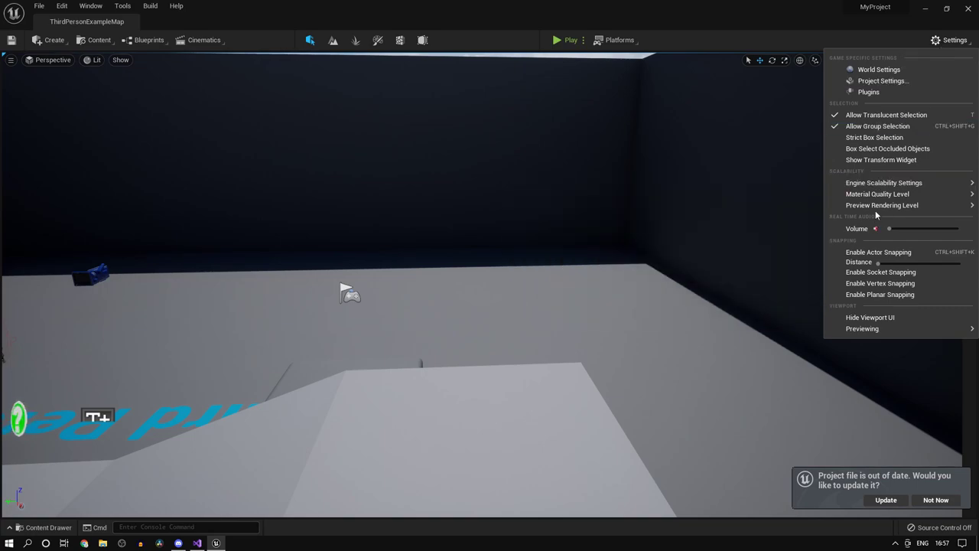
mouse_move(902, 183)
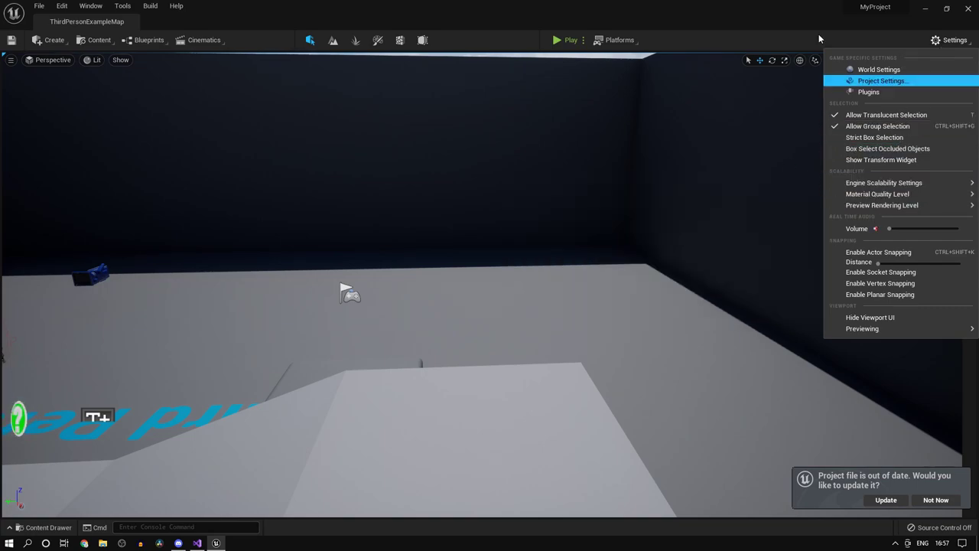
click(415, 5)
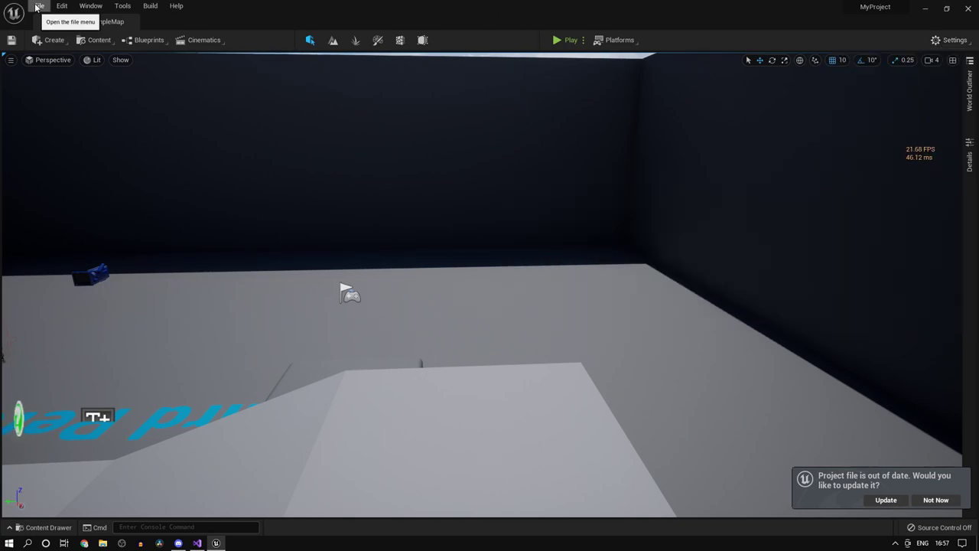
- Find the Shadow Map Method in the project settings with the search "virtual sha", set it to Shadow Maps and close the settings
click(39, 6)
mouse_move(62, 5)
click(108, 158)
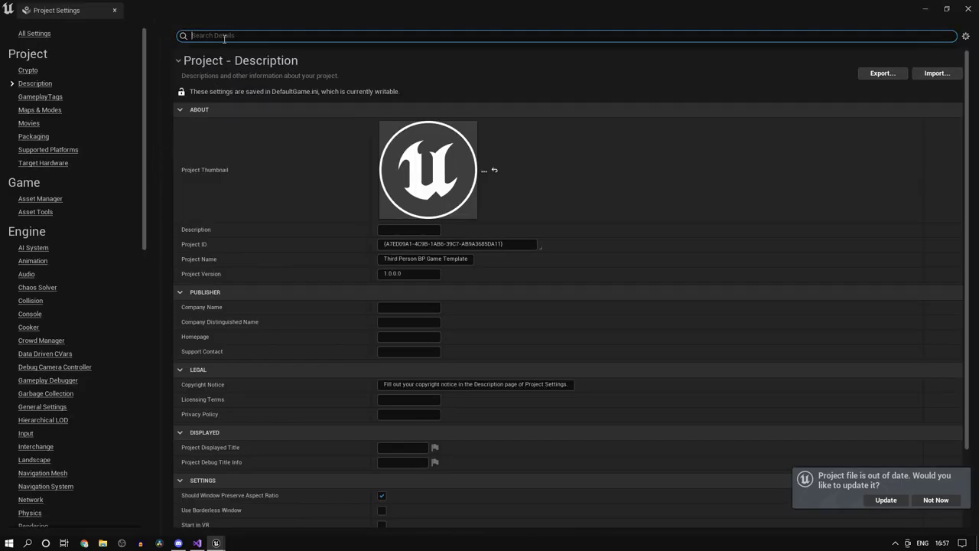
text(virtual sha)
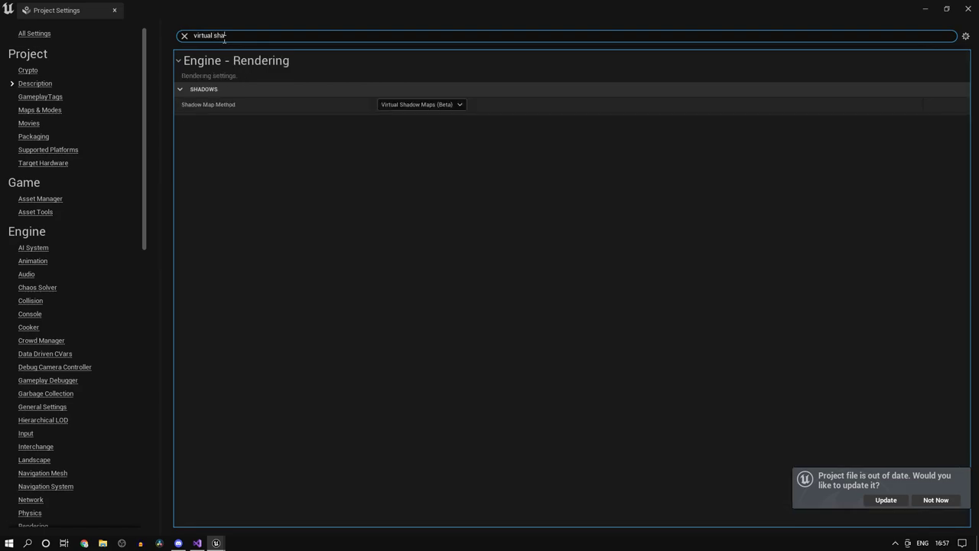
click(398, 104)
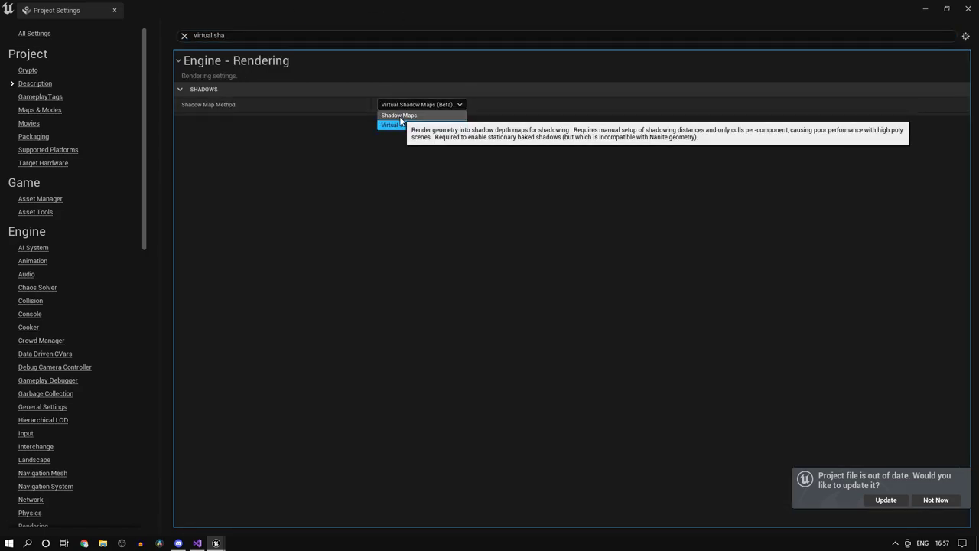
click(399, 116)
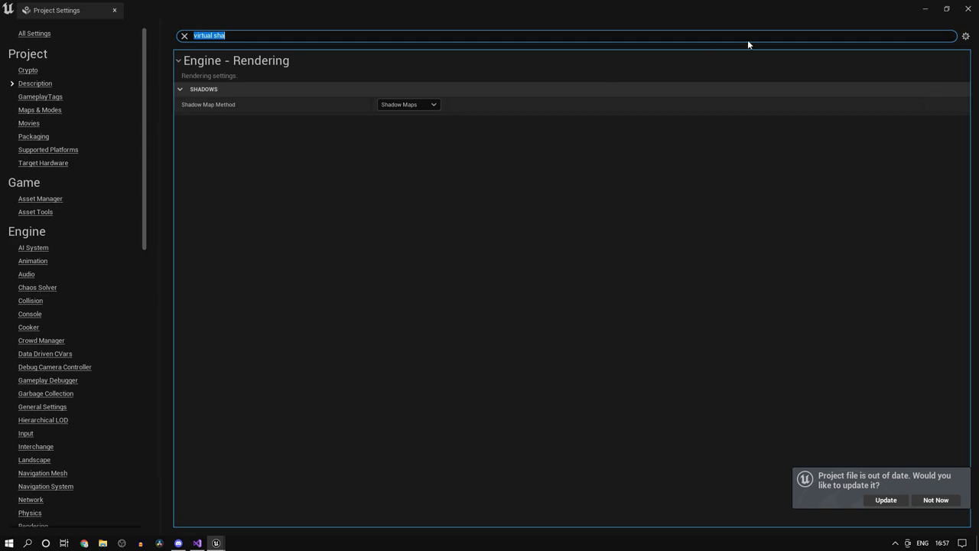
click(968, 8)
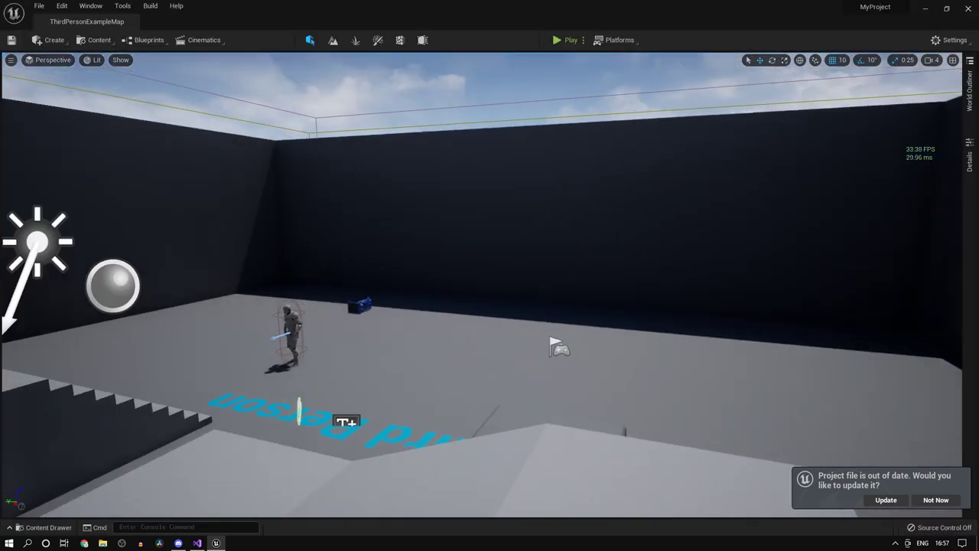
- Play-test the level again to check the frame rate with the changed shadow method, and stop the session
right_drag(955, 146, 923, 140)
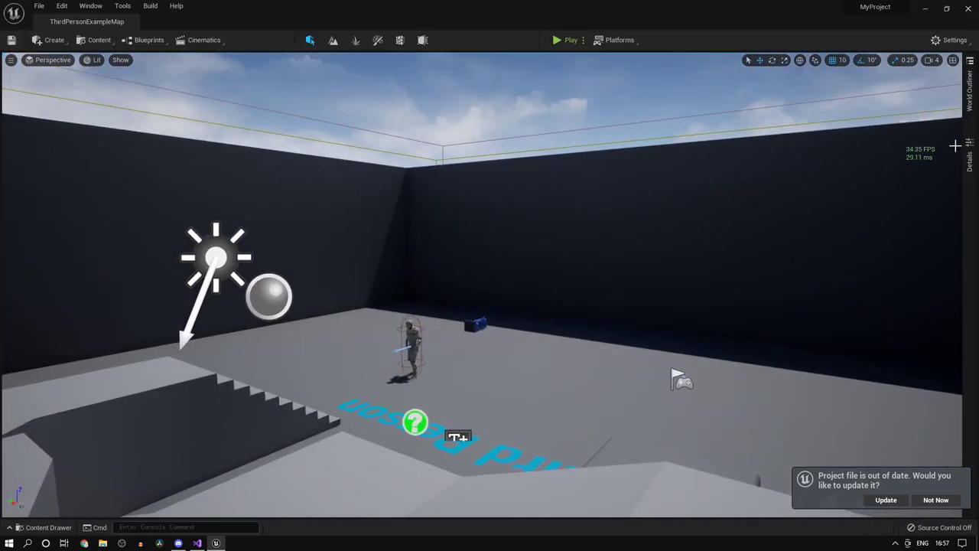
key(alt+p)
click(771, 156)
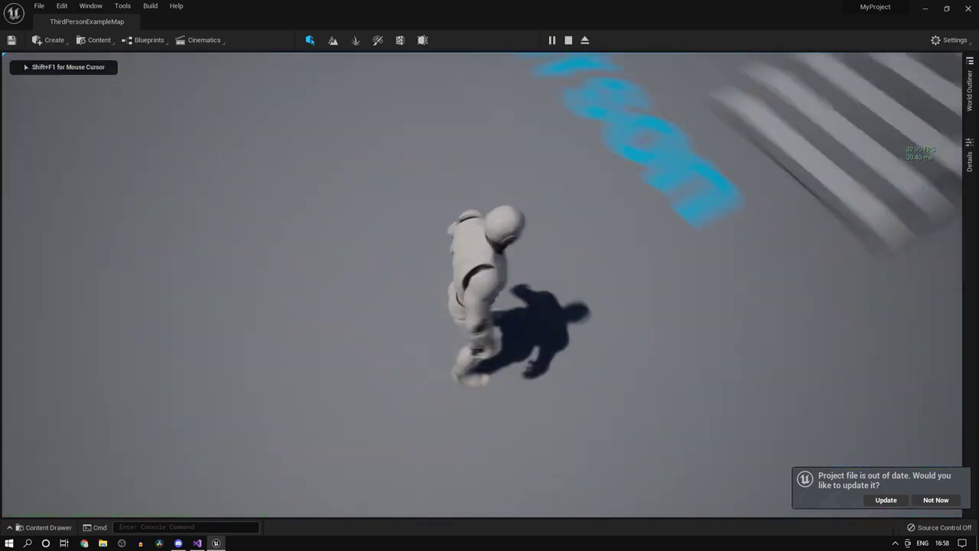
key(w)
key(space)
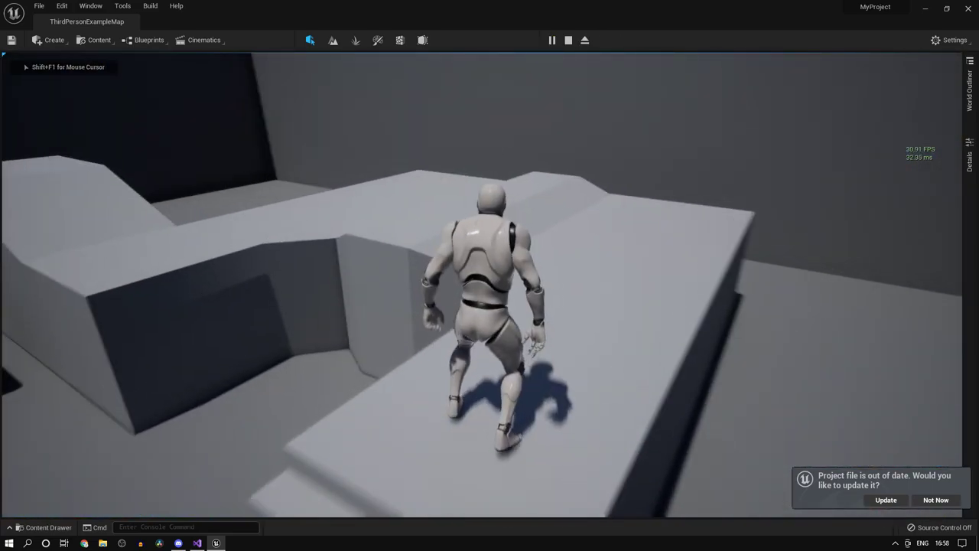
key(w)
key(space)
key(w)
key(Escape)
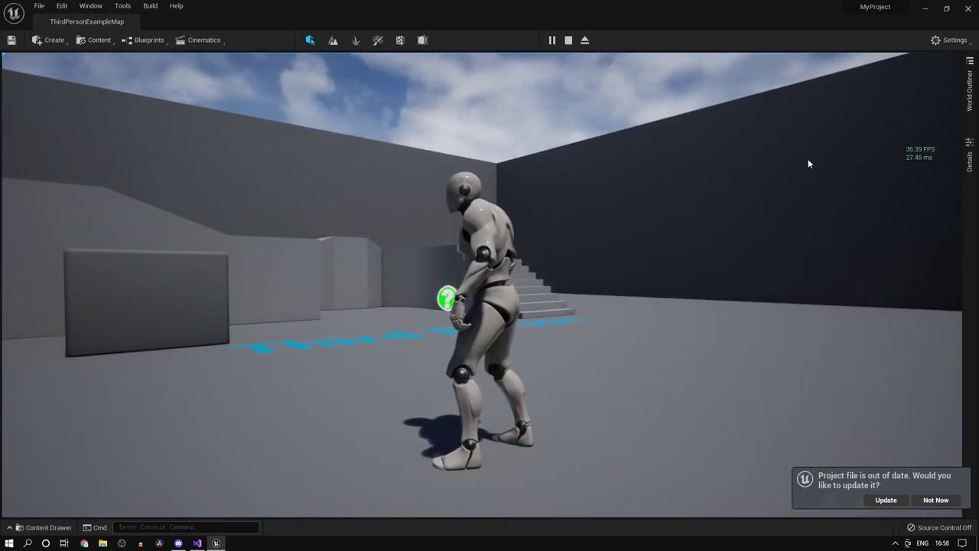
key(Escape)
- Set all engine scalability groups to High quality and look around the level with that quality
click(948, 39)
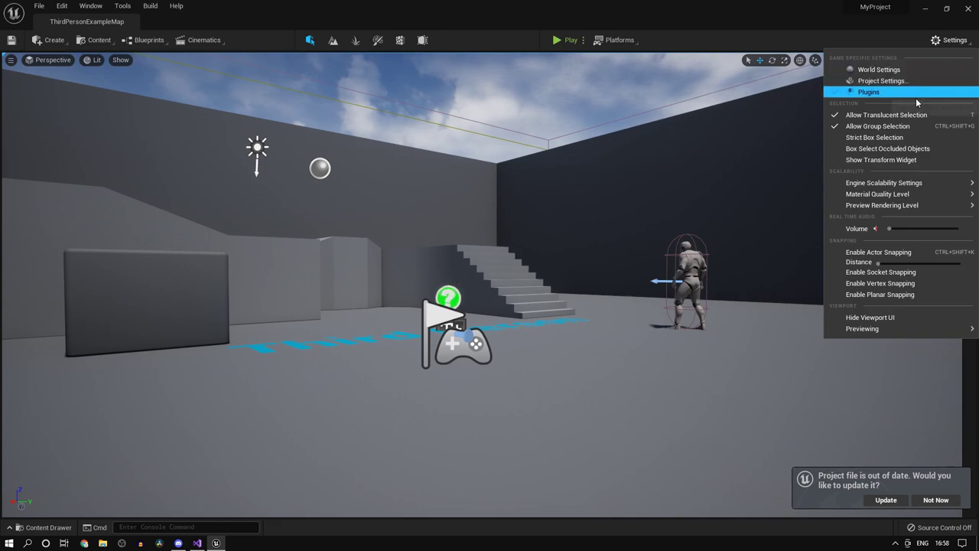
mouse_move(879, 185)
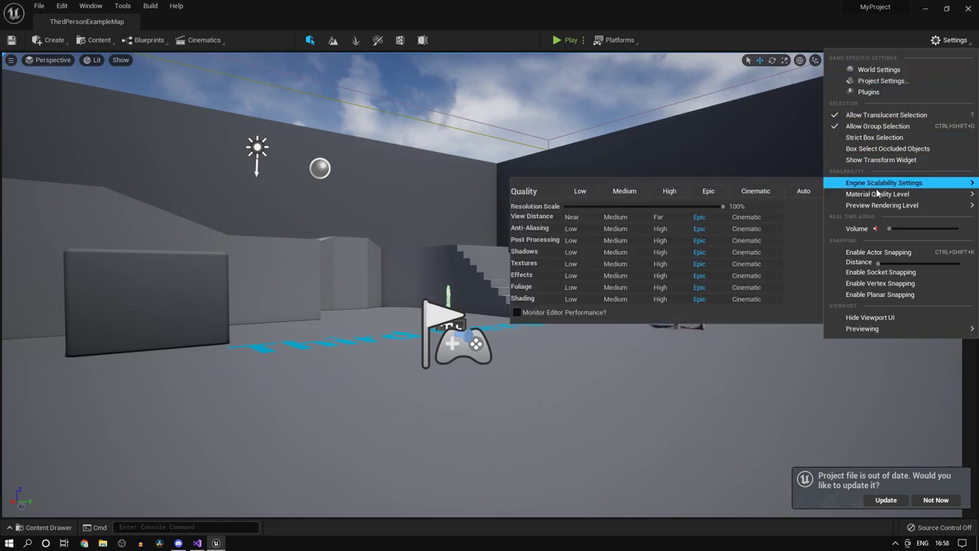
click(666, 196)
mouse_move(701, 144)
right_down()
mouse_move(746, 153)
mouse_move(680, 128)
mouse_move(708, 144)
right_up()
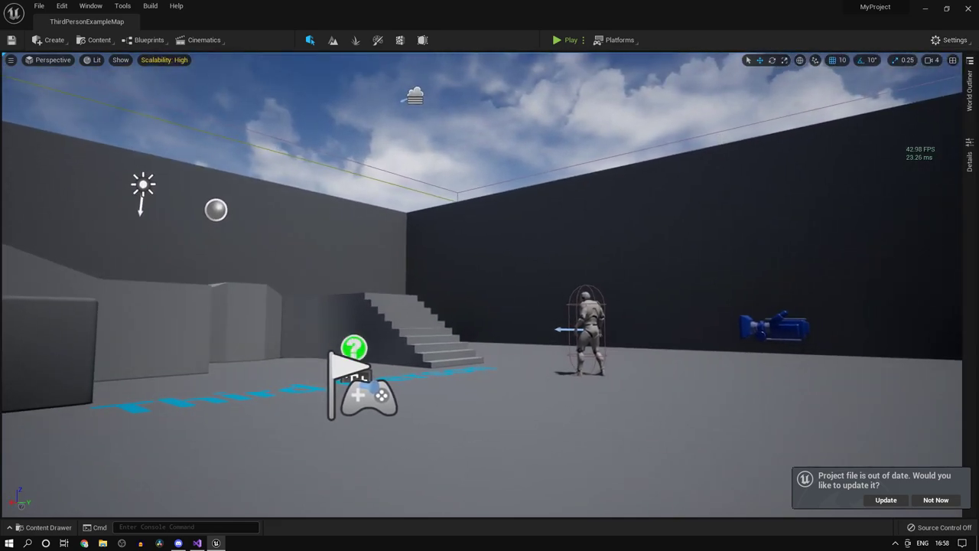
- Set all engine scalability groups to Low quality and inspect the character up close with that quality
click(951, 40)
mouse_move(883, 182)
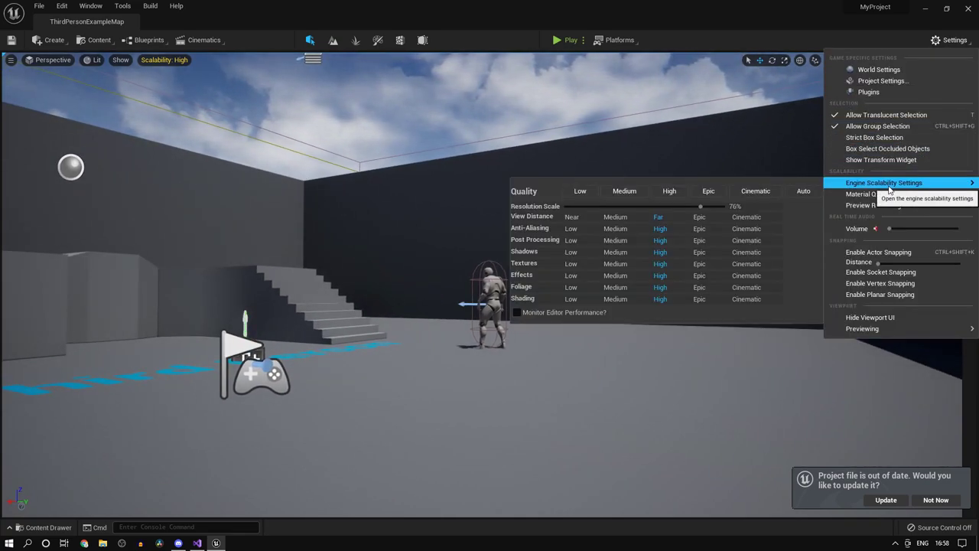
click(580, 191)
right_drag(659, 156, 757, 194)
key(w)
right_drag(932, 226, 971, 248)
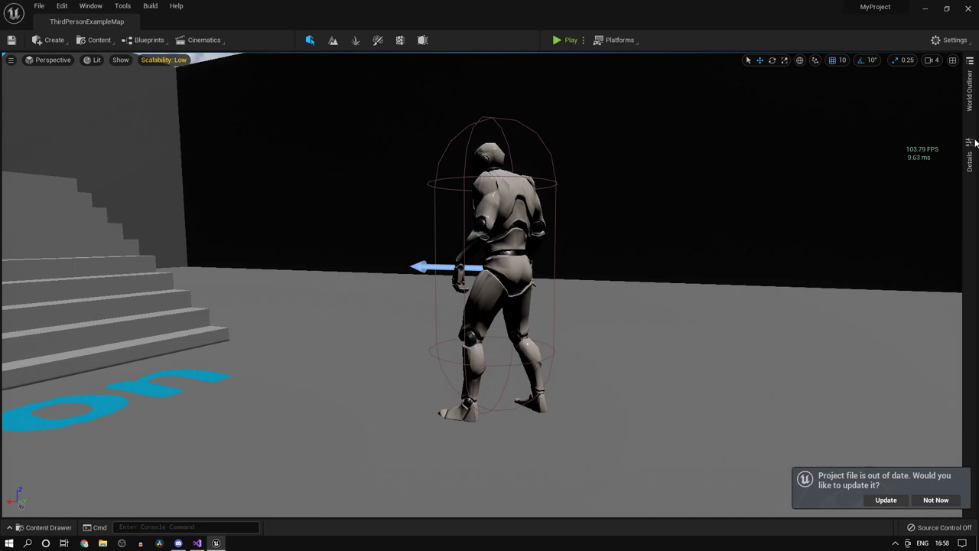
- Set all engine scalability groups to Epic quality and check the level view and the individual quality levels
click(964, 45)
mouse_move(883, 183)
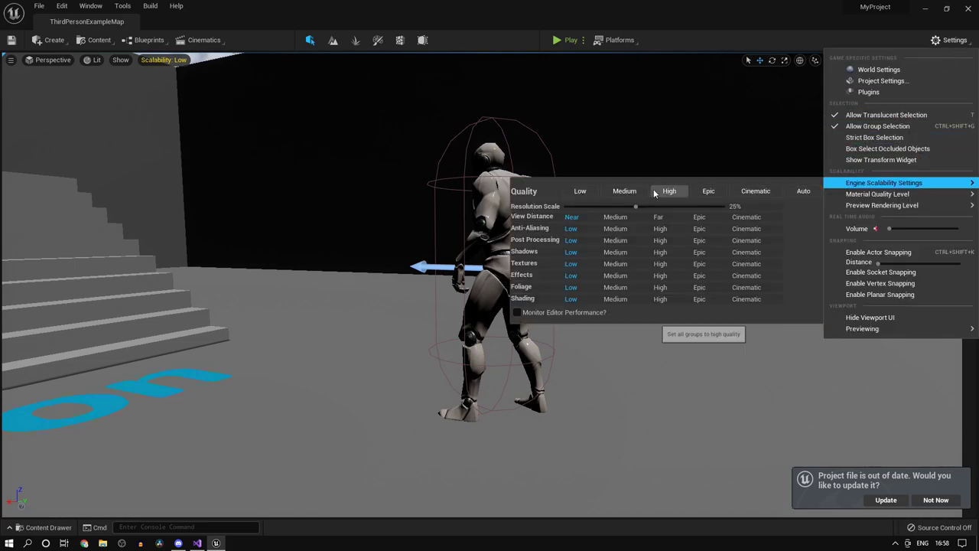
click(676, 192)
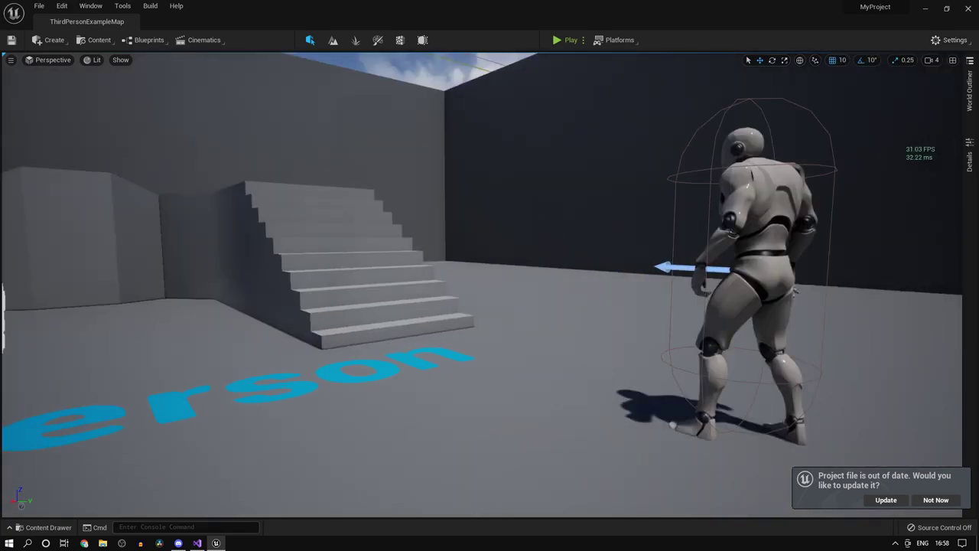
right_drag(887, 85, 949, 86)
key(s)
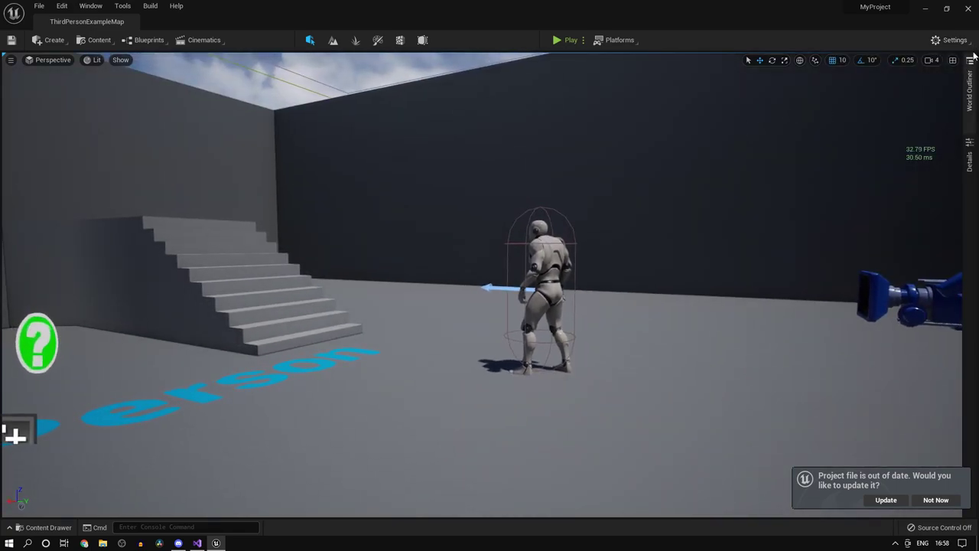
click(952, 40)
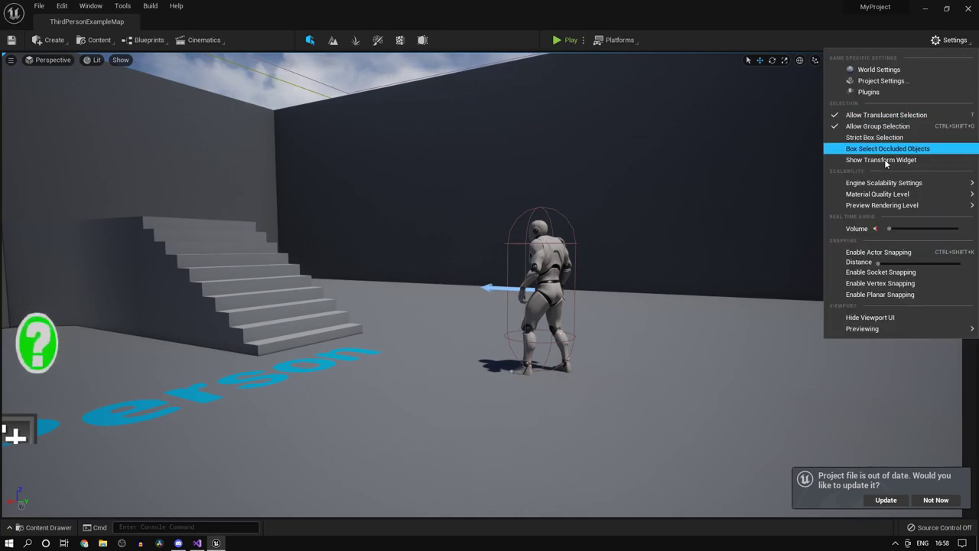
mouse_move(883, 183)
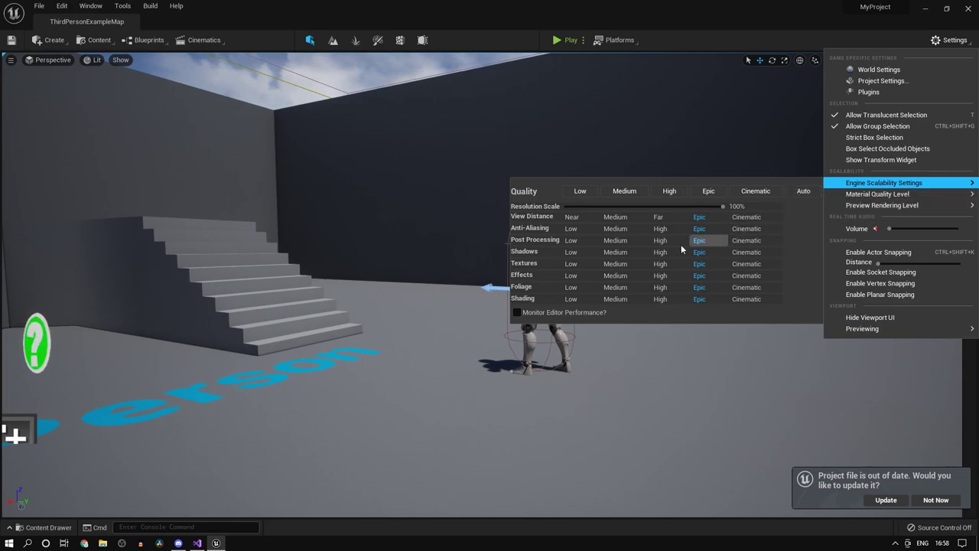
mouse_move(609, 108)
right_down()
mouse_move(587, 112)
mouse_move(612, 107)
mouse_move(624, 121)
right_up()
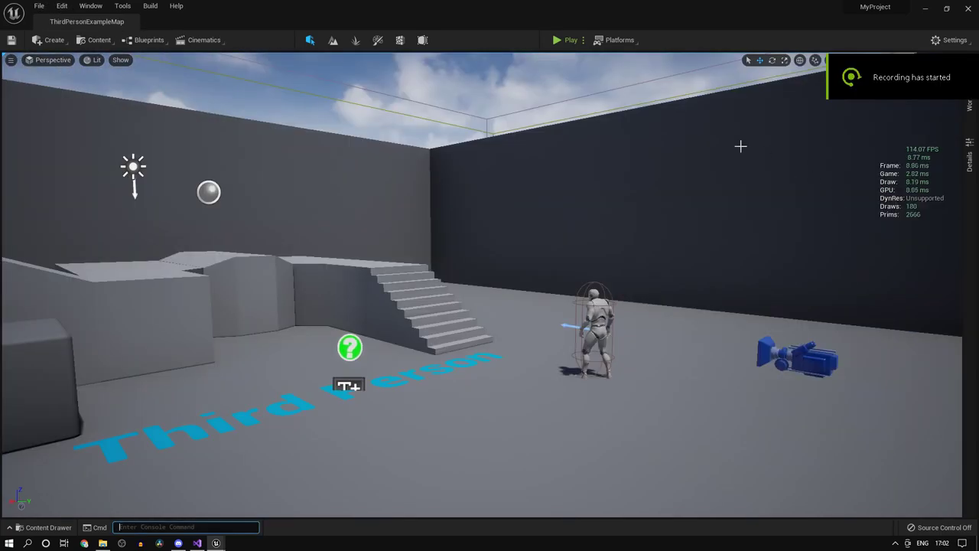
- Play-test the level with the frame statistics displayed, running and jumping with the character, and stop the session
click(567, 40)
key(w)
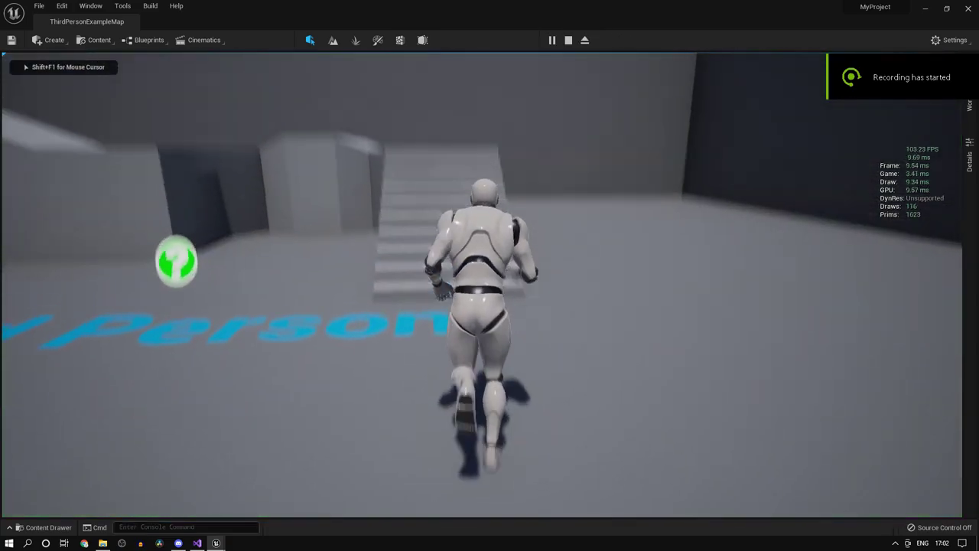
key(space)
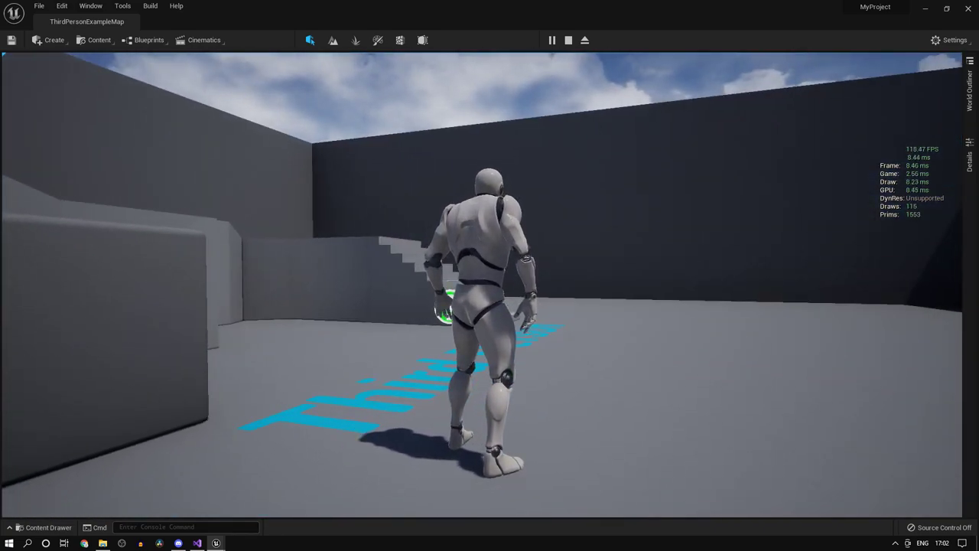
key(Escape)
click(150, 5)
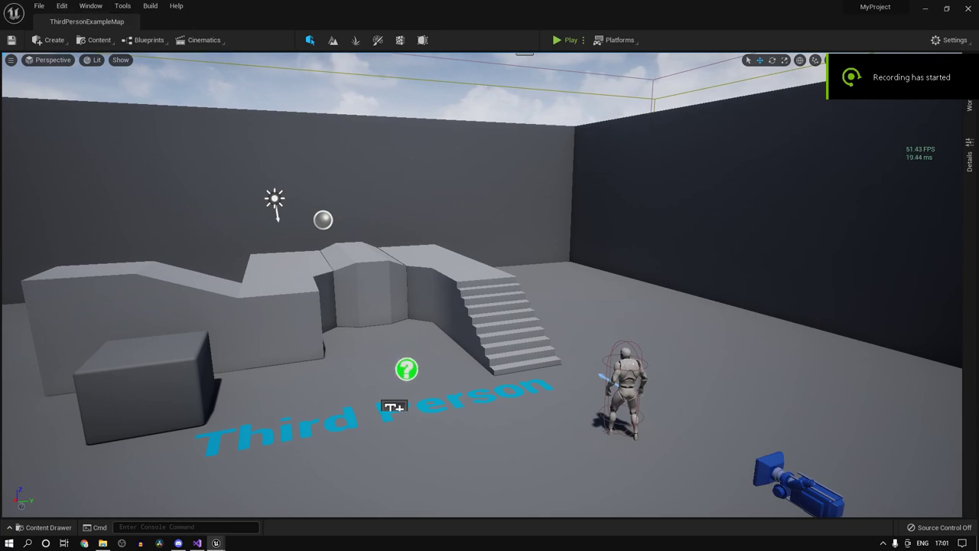
- Play-test the level with Lumen still enabled to check the frame rate on the raised platforms, and stop the session
right_drag(450, 200, 501, 201)
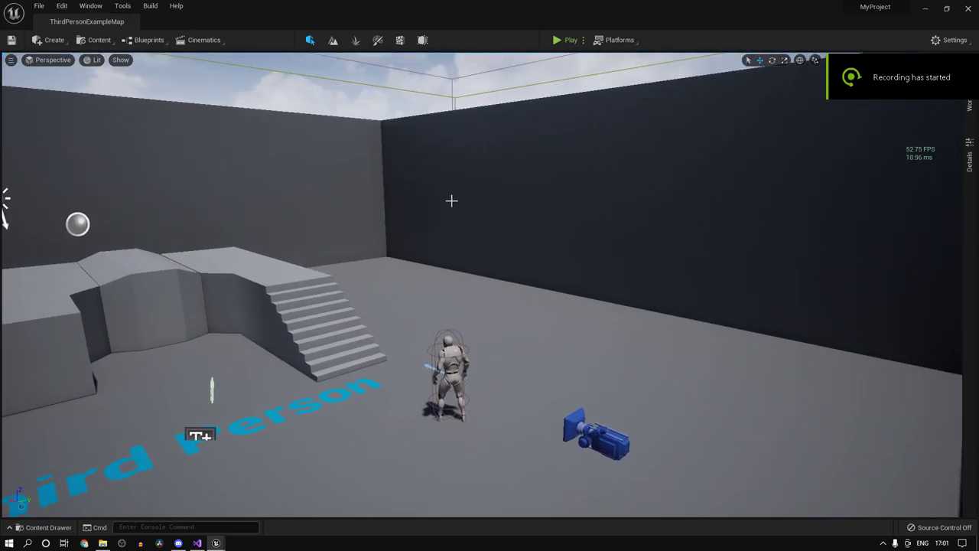
click(566, 40)
key(w)
key(space)
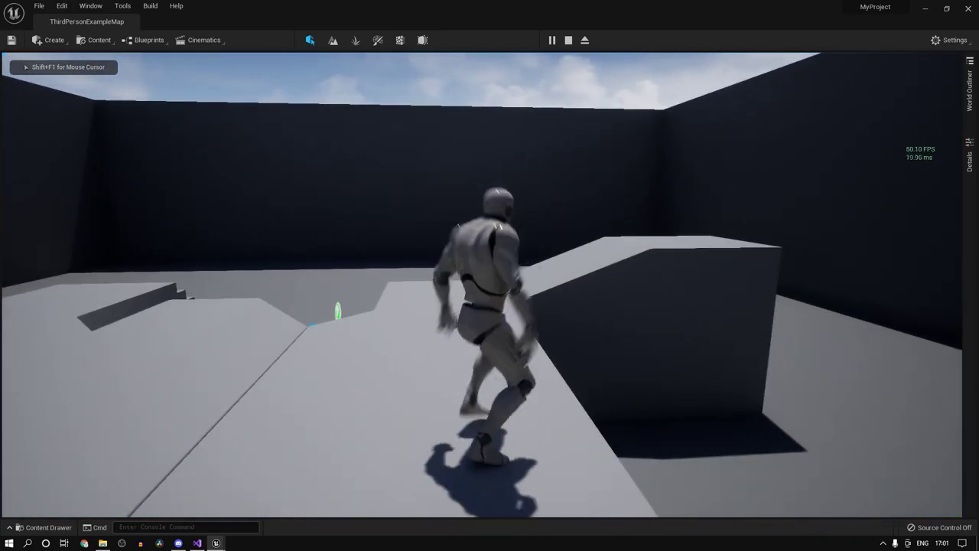
key(Escape)
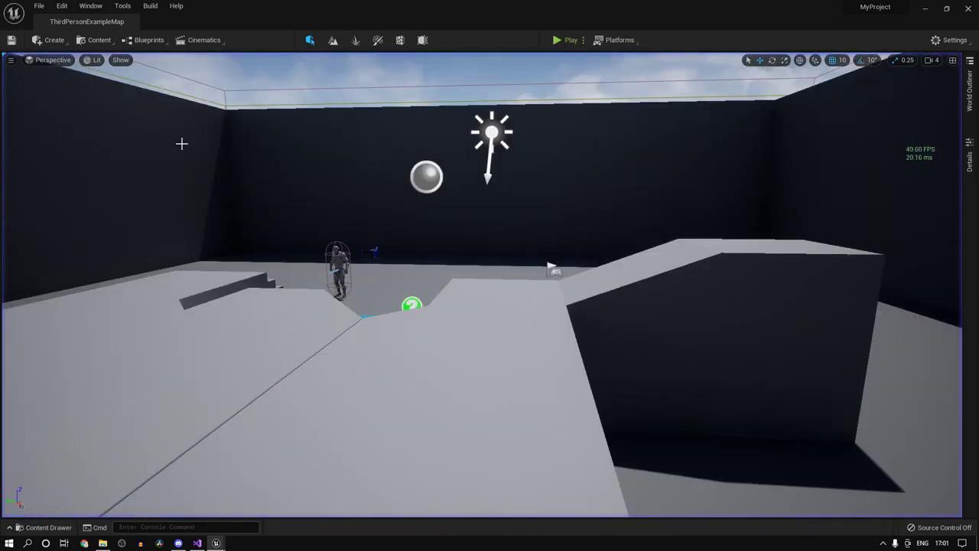
- Find the Lumen options in the project settings and set Dynamic Global Illumination Method and Reflection Method to None
click(62, 7)
click(96, 162)
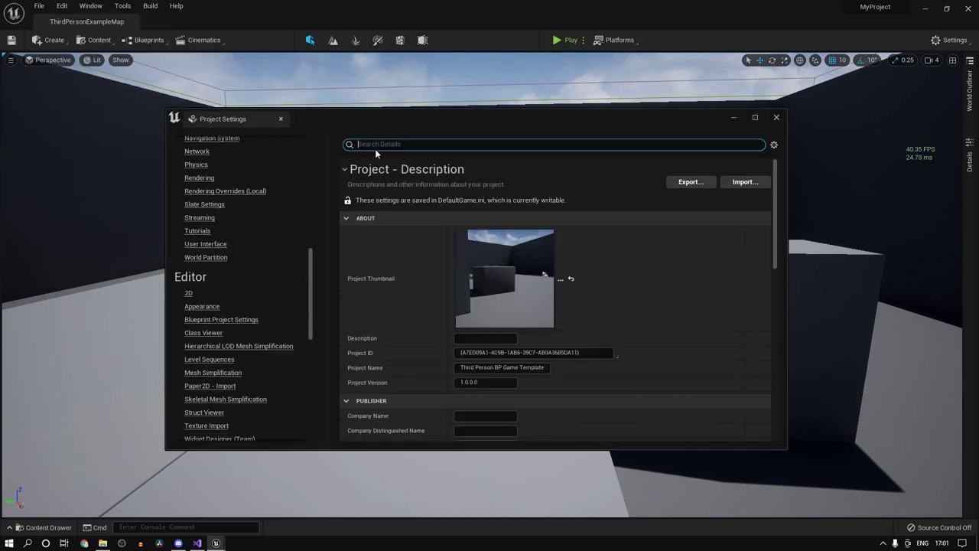
text(lumen)
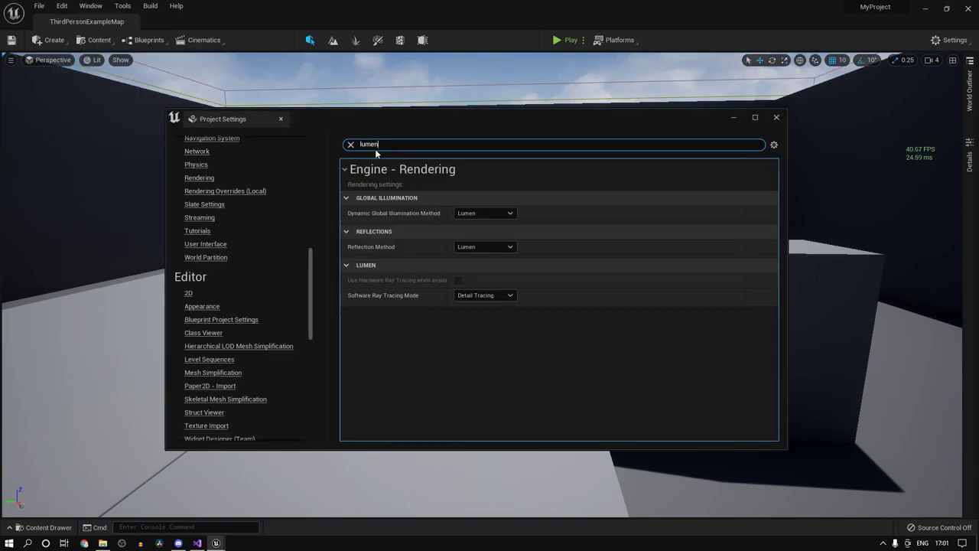
click(484, 212)
click(465, 223)
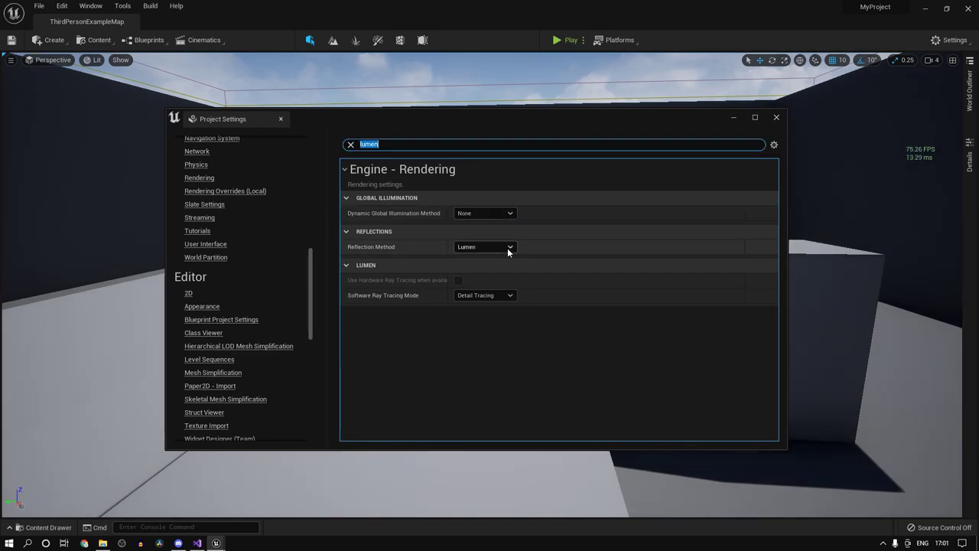
click(493, 247)
click(465, 257)
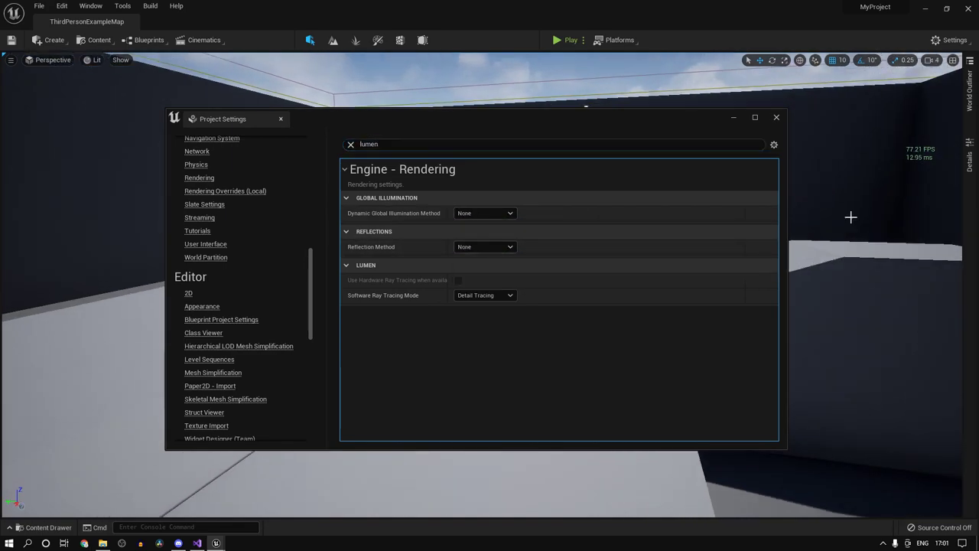
click(734, 118)
- Look around the level to check the frame rate and lighting without Lumen
right_drag(498, 298, 702, 281)
key(w)
key(s)
key(q)
key(e)
right_drag(664, 130, 656, 131)
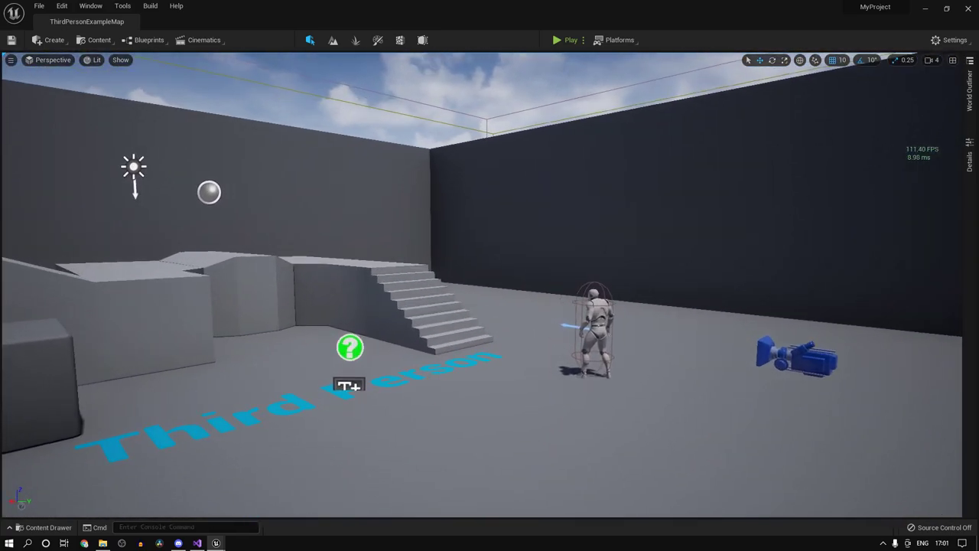
- Run the console command "stat unit" to display detailed frame timings in the viewport
text(stat u)
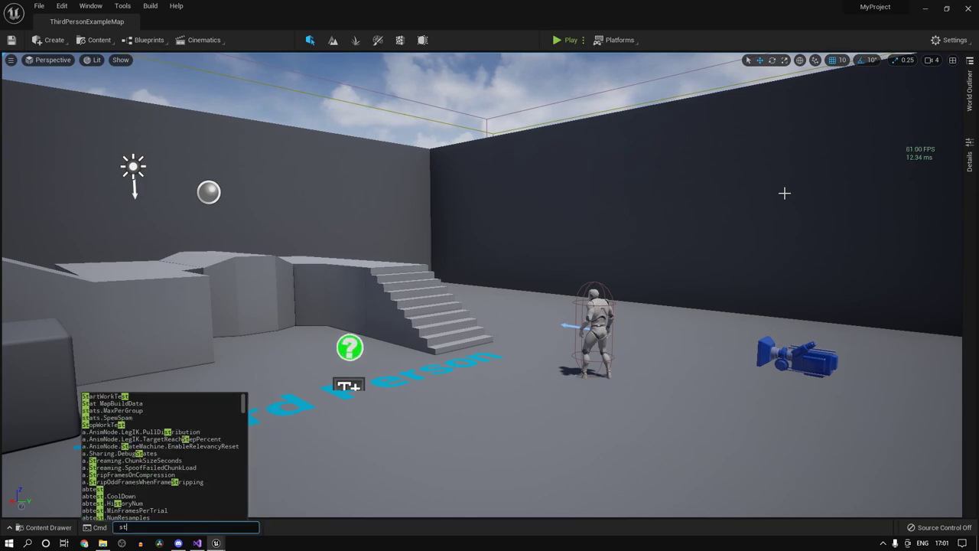
text(nit)
key(Return)
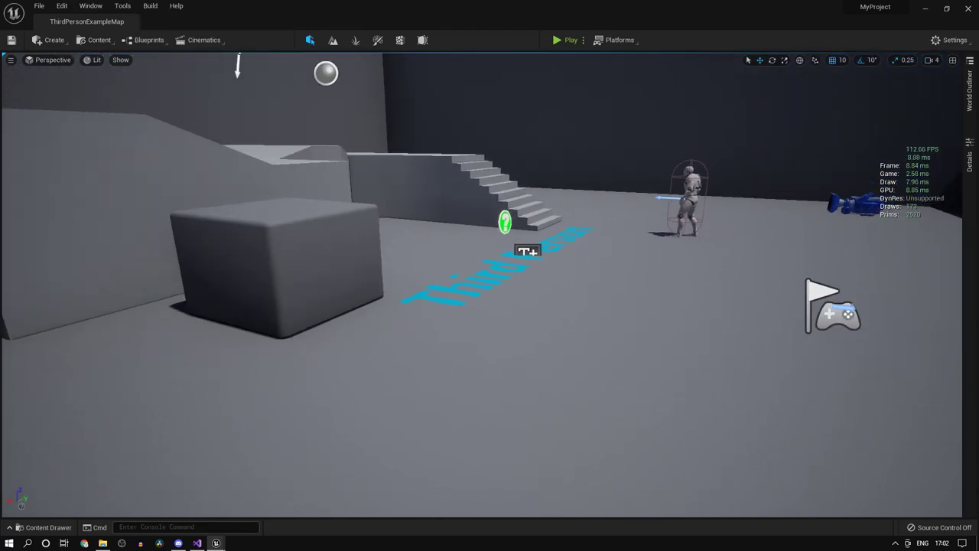
- Select the outer volume enclosing the walled arena
key(s)
right_drag(409, 161, 409, 193)
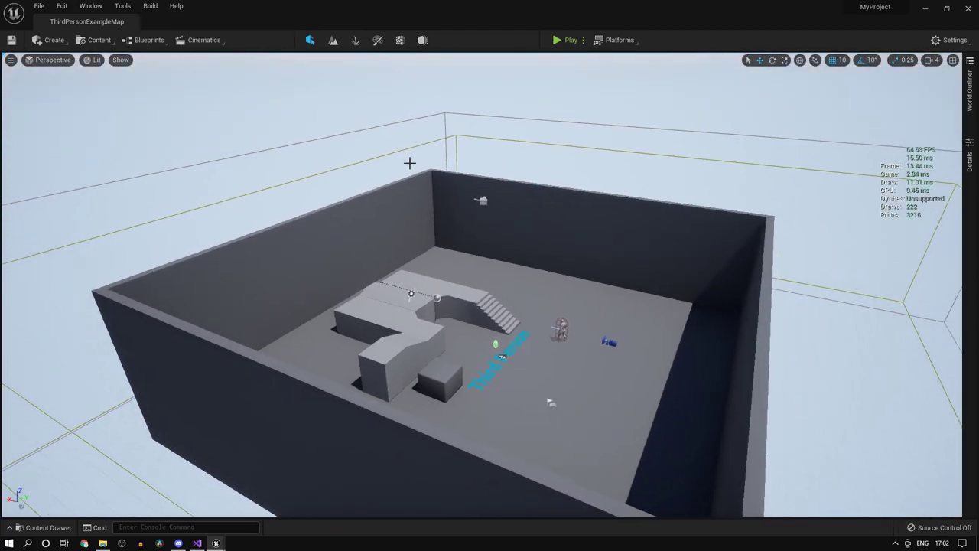
click(453, 133)
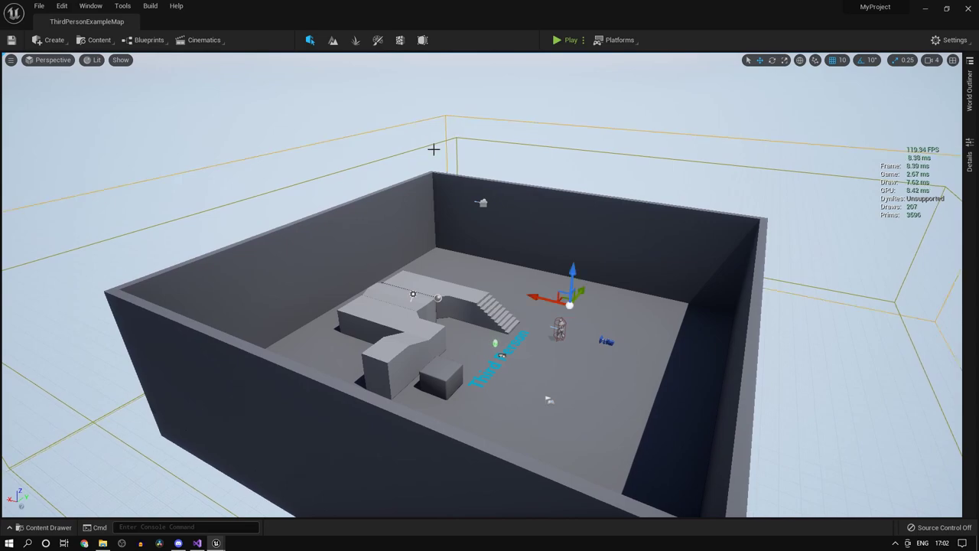
right_drag(434, 149, 443, 144)
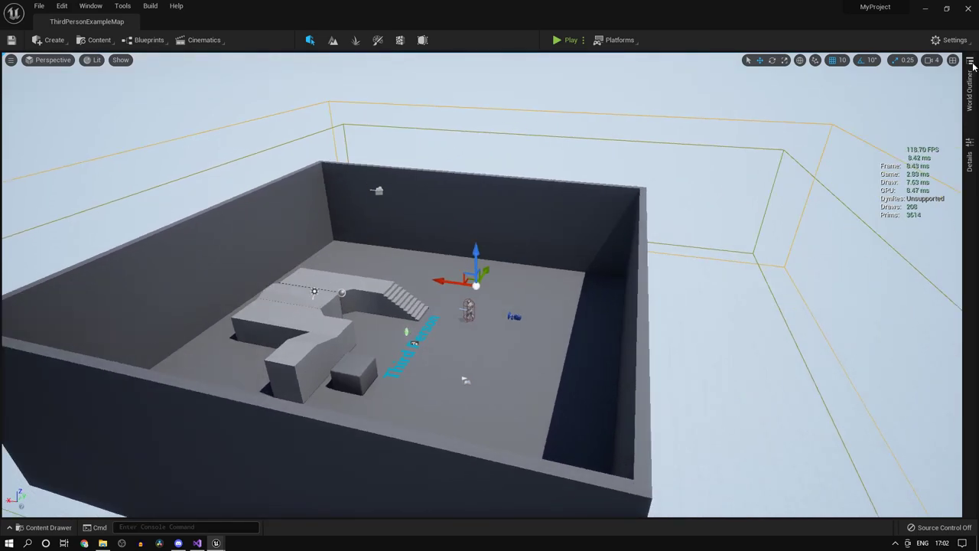